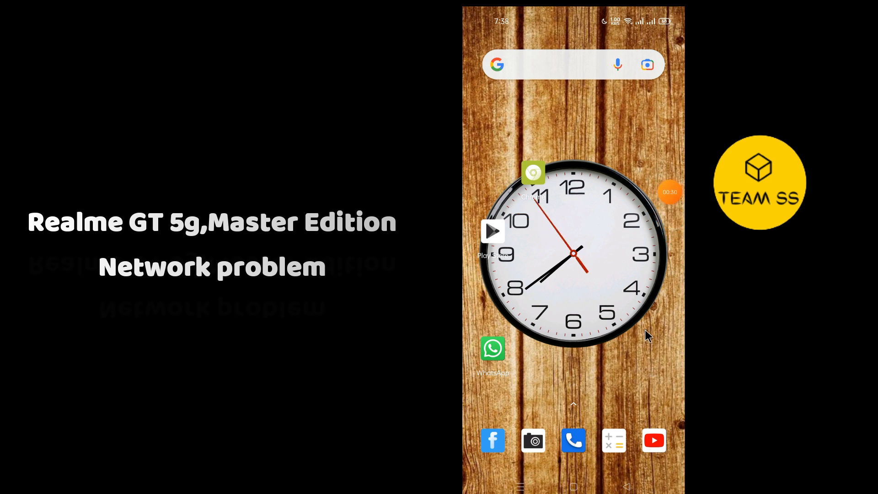
# Swipe up to the app drawer and circle the Settings app with the recorder's annotation tool.
pyautogui.moveTo(611, 352); pyautogui.dragTo(621, 284)
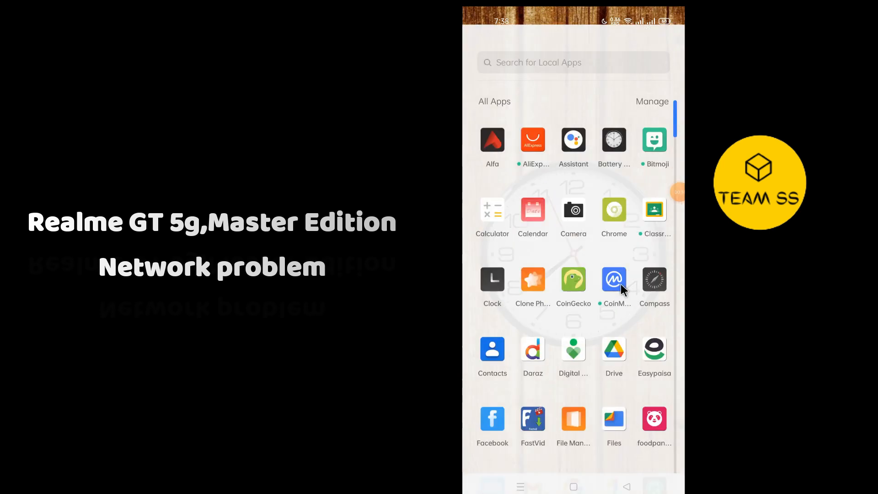
pyautogui.scroll(-3, 621, 283)
pyautogui.scroll(-3, 621, 292)
pyautogui.scroll(-2, 621, 292)
pyautogui.scroll(-3, 621, 292)
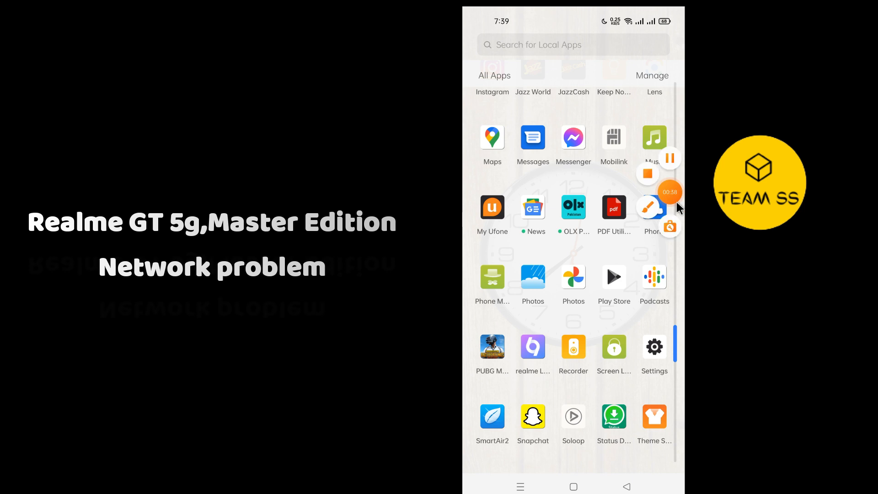
pyautogui.click(671, 193)
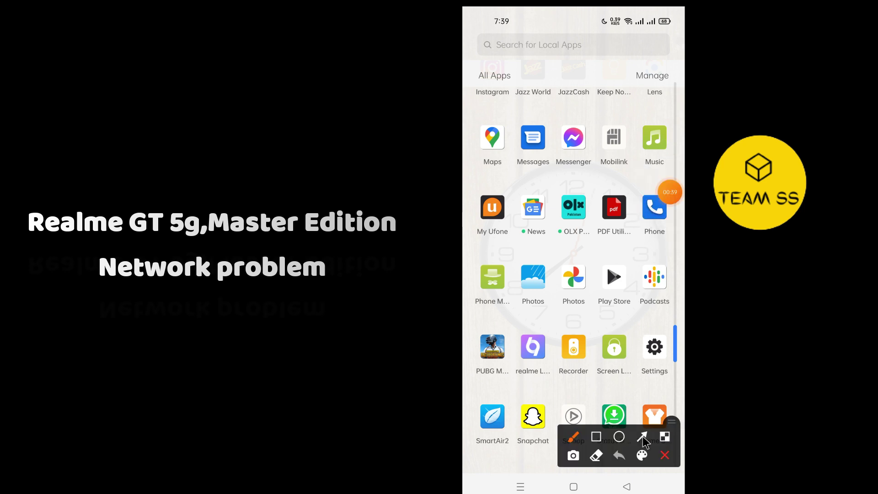
pyautogui.click(619, 437)
pyautogui.moveTo(645, 353); pyautogui.dragTo(677, 379)
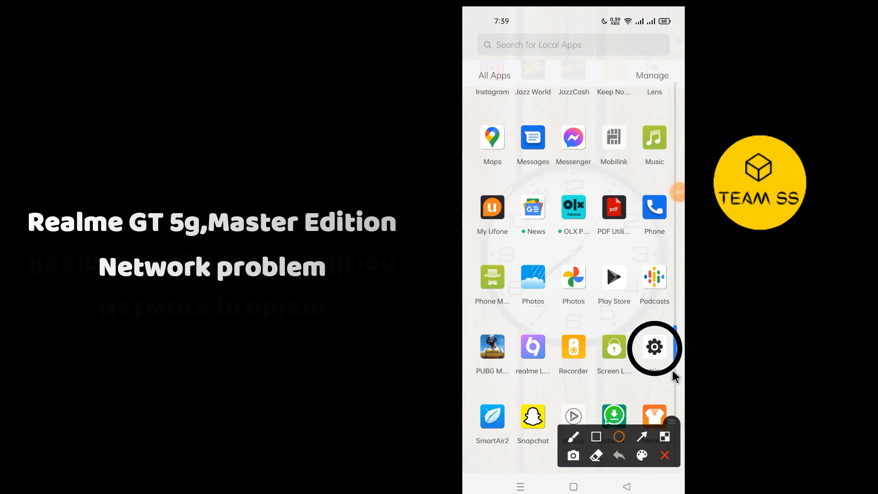
# Launch Settings and box the 'SIM card & mobile data' entry for viewers.
pyautogui.click(665, 455)
pyautogui.click(656, 347)
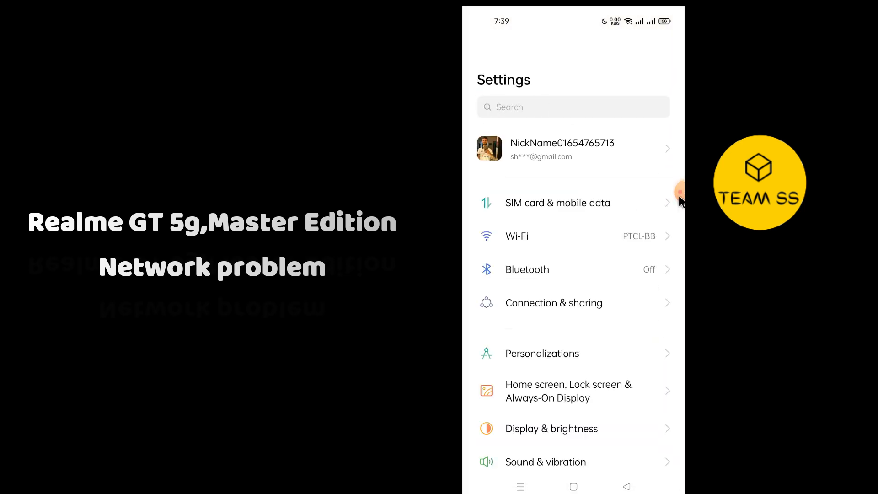
pyautogui.click(678, 196)
pyautogui.click(643, 209)
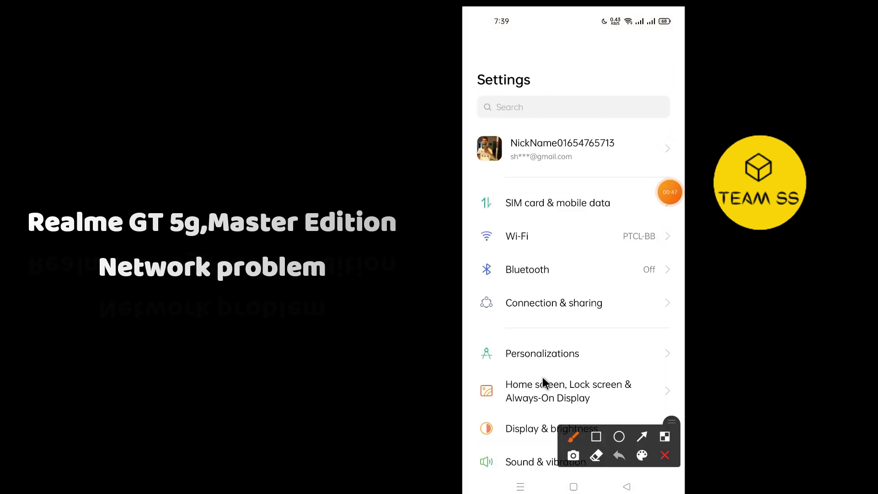
pyautogui.click(596, 437)
pyautogui.moveTo(466, 192); pyautogui.dragTo(682, 221)
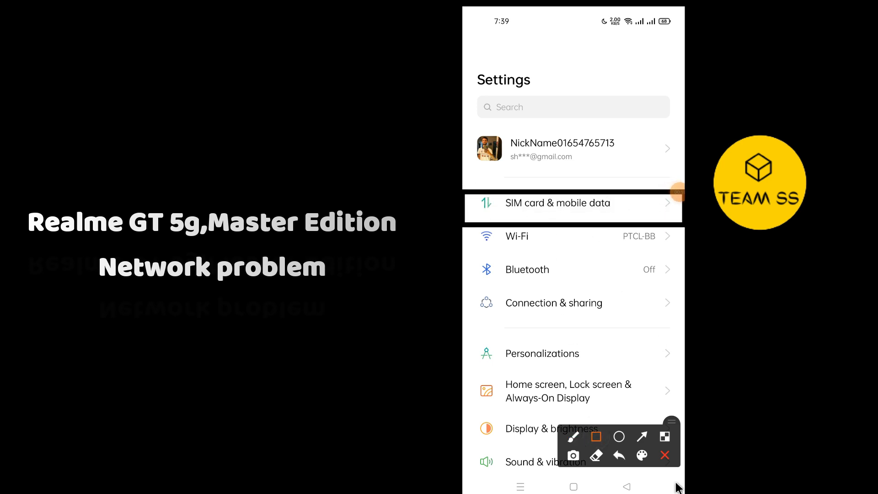
pyautogui.click(665, 456)
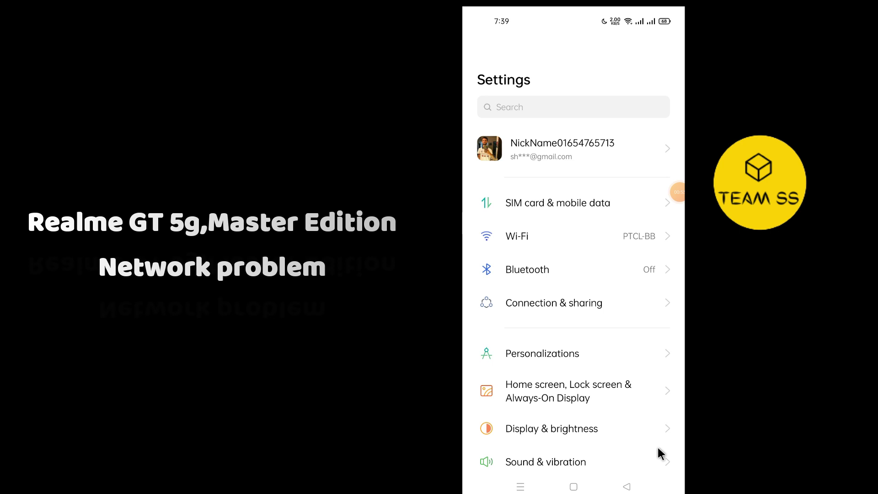
# Enter SIM card & mobile data and box the SIM1 entry for viewers.
pyautogui.click(530, 206)
pyautogui.click(678, 192)
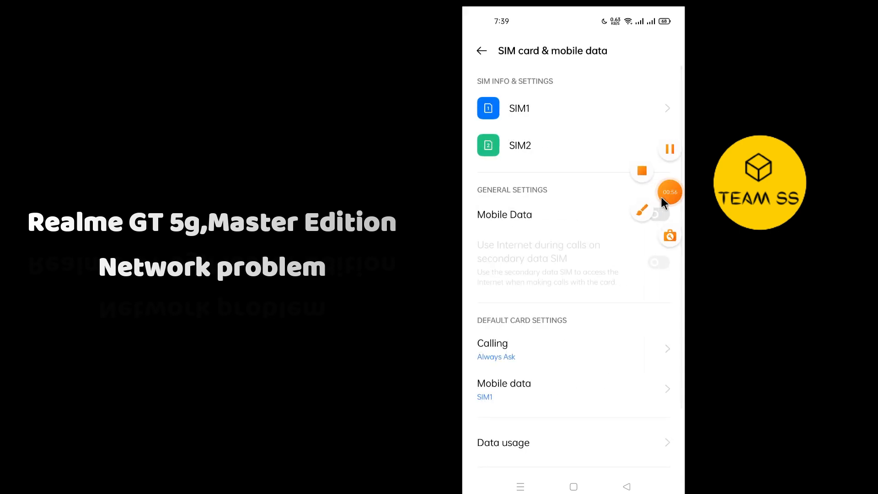
pyautogui.click(644, 212)
pyautogui.click(595, 437)
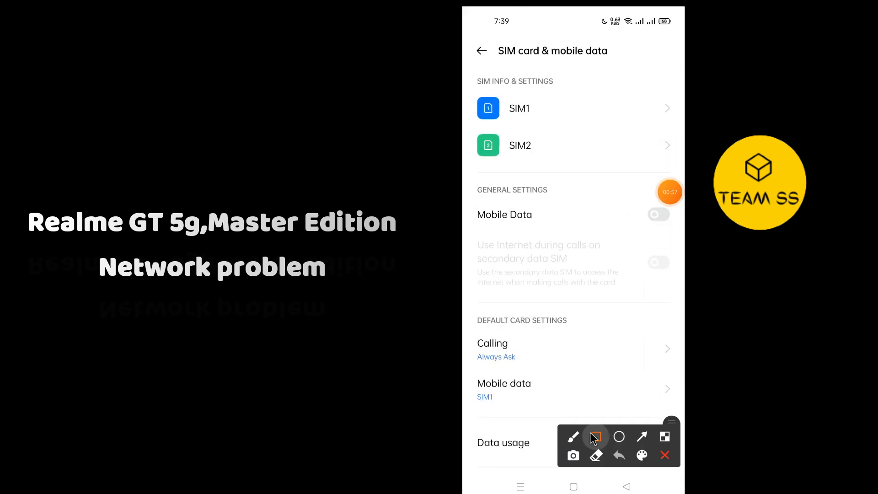
pyautogui.moveTo(510, 106); pyautogui.dragTo(683, 125)
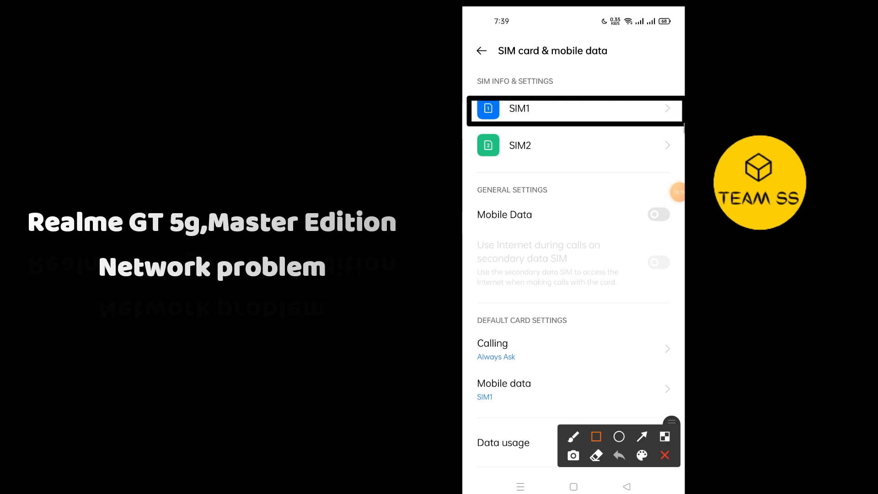
pyautogui.click(664, 456)
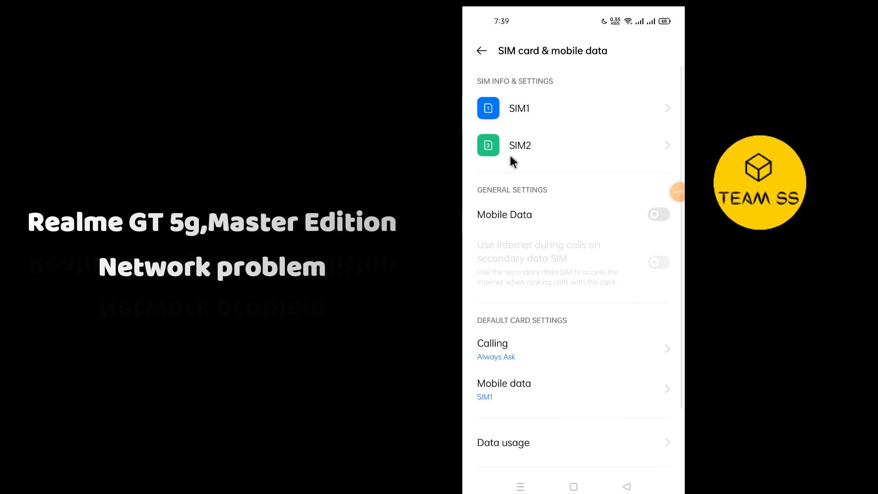
# Enter SIM1's info and settings and box its Enable switch for viewers.
pyautogui.click(528, 95)
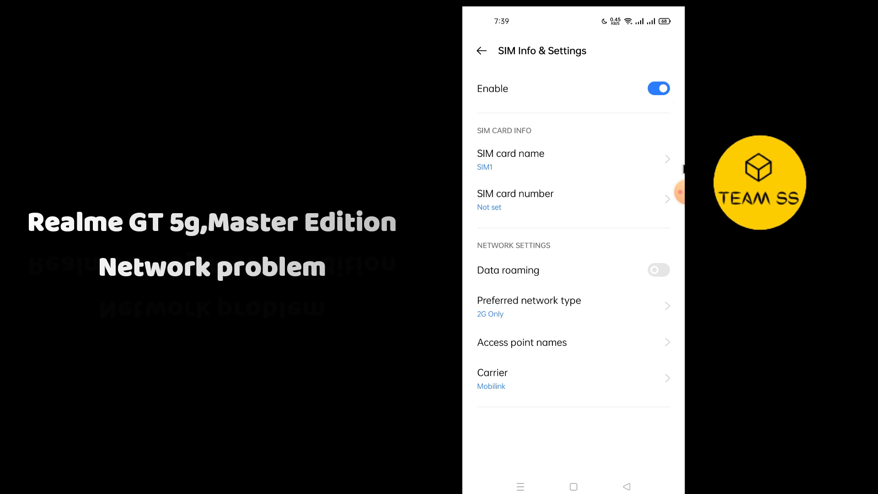
pyautogui.click(678, 194)
pyautogui.click(641, 209)
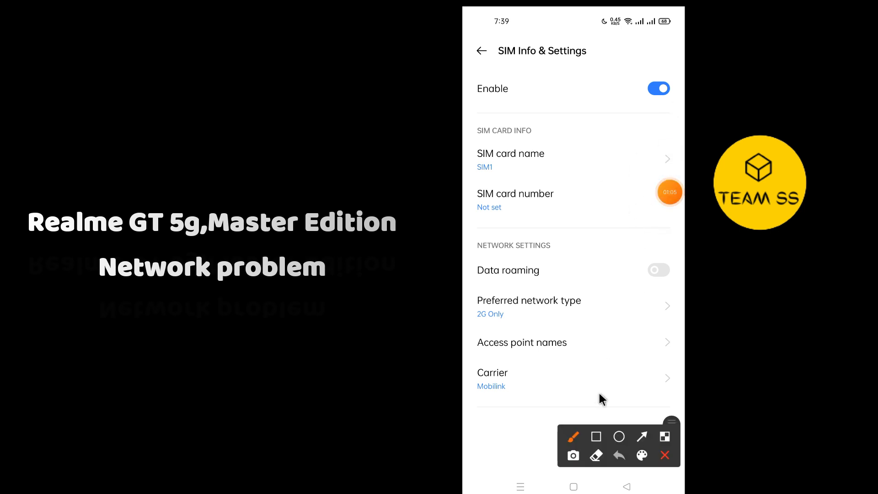
pyautogui.click(596, 436)
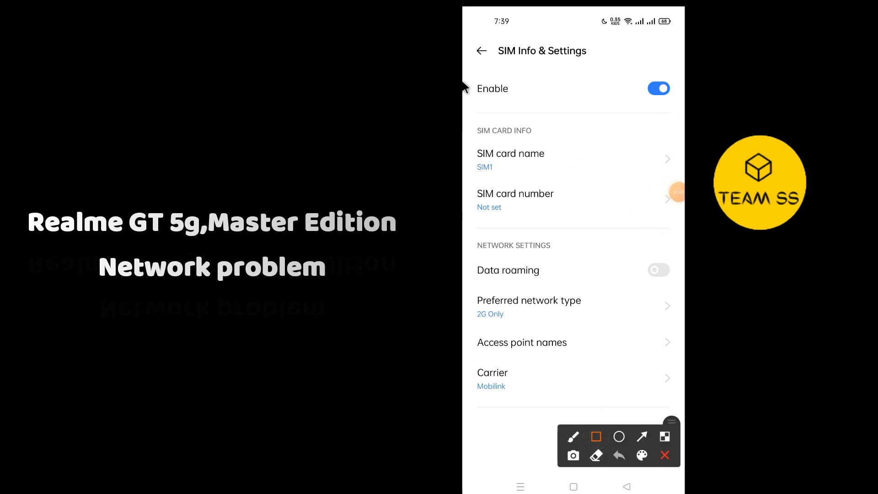
pyautogui.moveTo(463, 79)
pyautogui.mouseDown()
pyautogui.moveTo(684, 90)
pyautogui.moveTo(682, 108)
pyautogui.mouseUp()
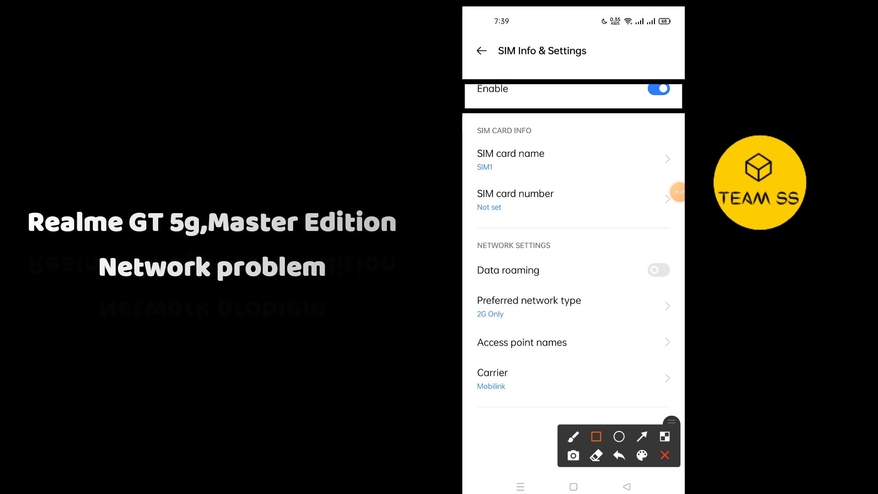
# Turn SIM1 off, wait for it to disable, then turn it back on so it registers Mobilink.
pyautogui.click(665, 455)
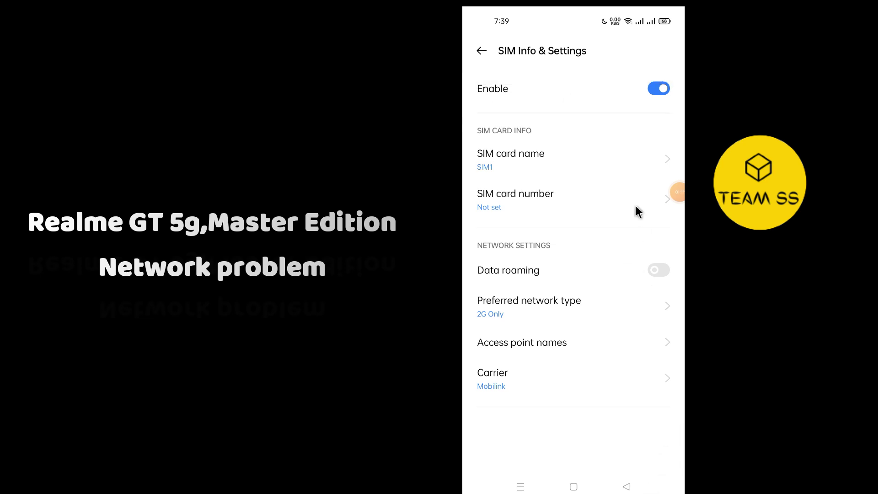
pyautogui.click(659, 89)
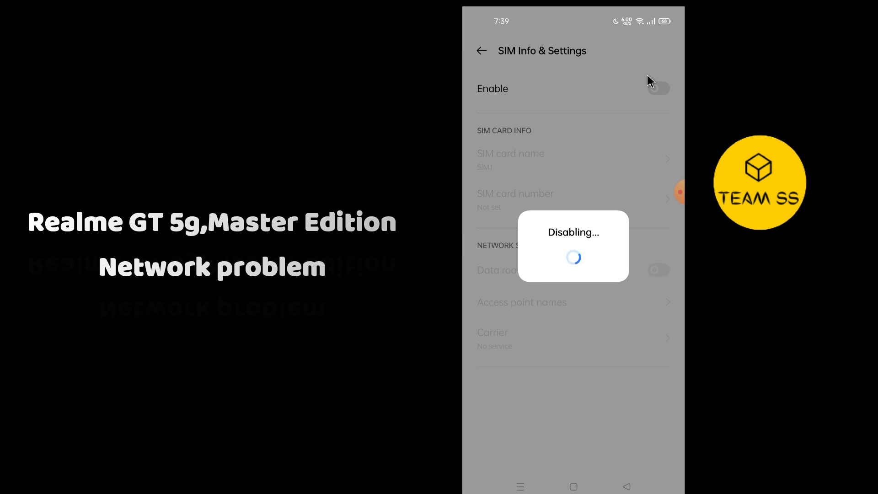
pyautogui.click(647, 75)
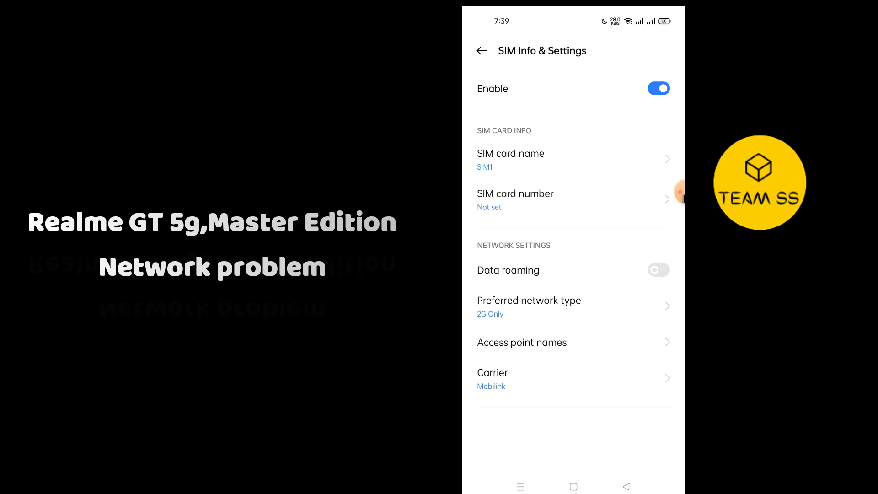
# Box SIM1's Preferred network type setting, currently 2G Only, for viewers.
pyautogui.click(669, 192)
pyautogui.click(670, 236)
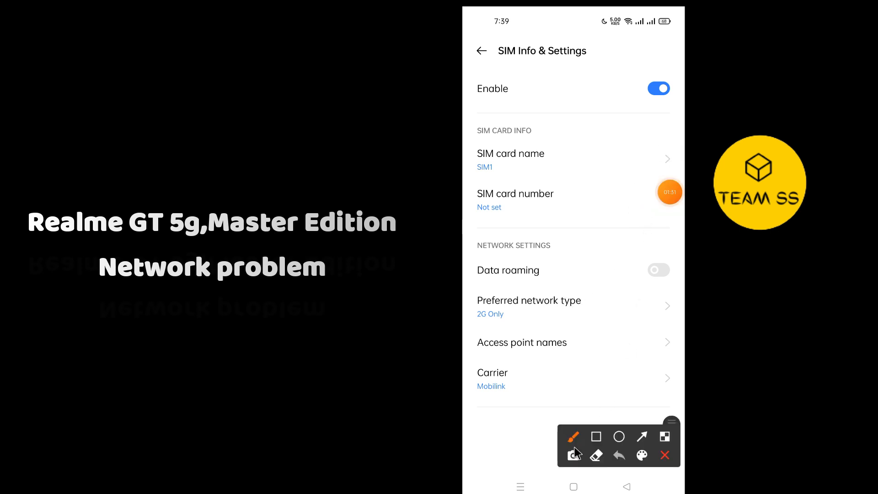
pyautogui.click(597, 437)
pyautogui.moveTo(470, 292); pyautogui.dragTo(683, 329)
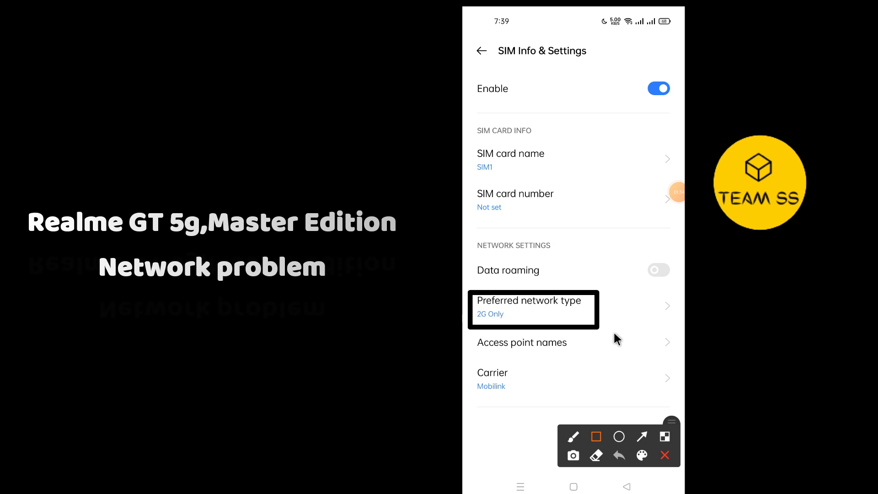
pyautogui.click(666, 456)
# Set preferred network type to 4G/3G/2G (Auto) and reopen the choices to confirm the selection.
pyautogui.click(569, 308)
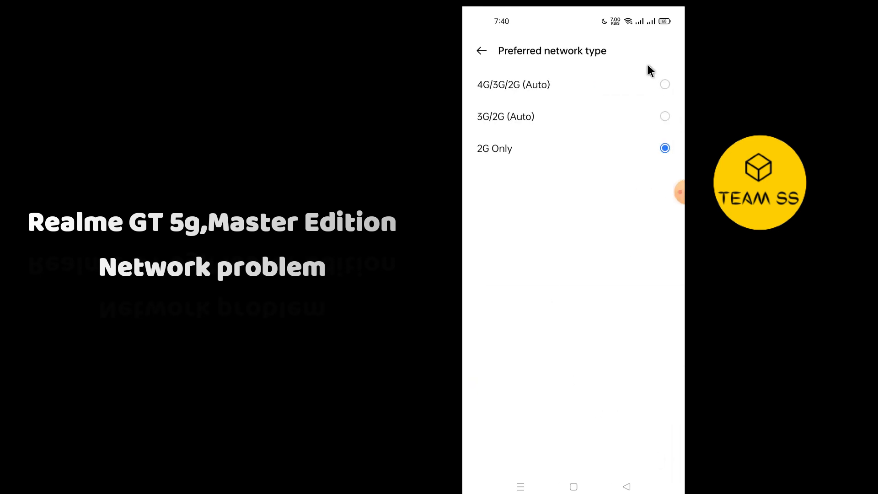
pyautogui.click(658, 84)
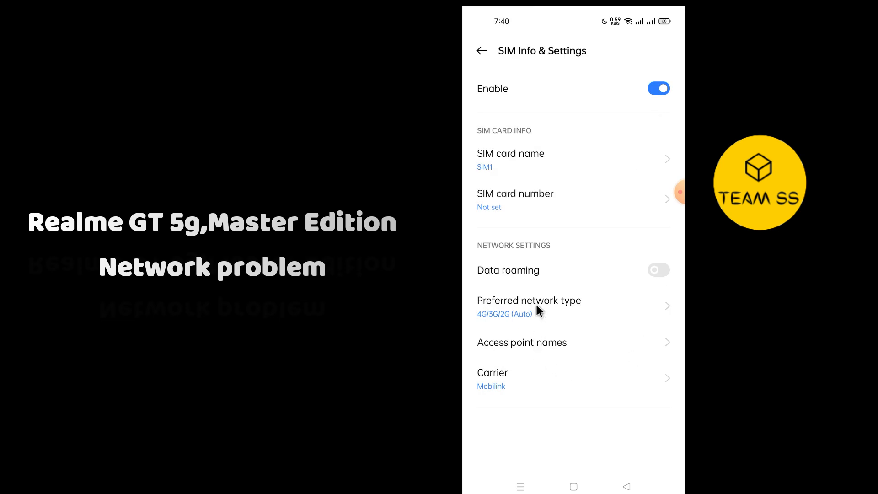
pyautogui.click(536, 309)
pyautogui.click(677, 194)
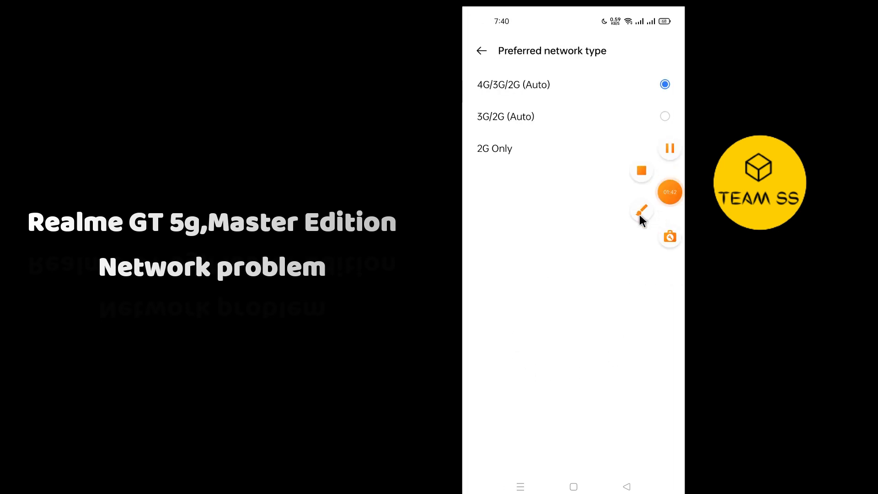
pyautogui.click(640, 210)
pyautogui.click(596, 437)
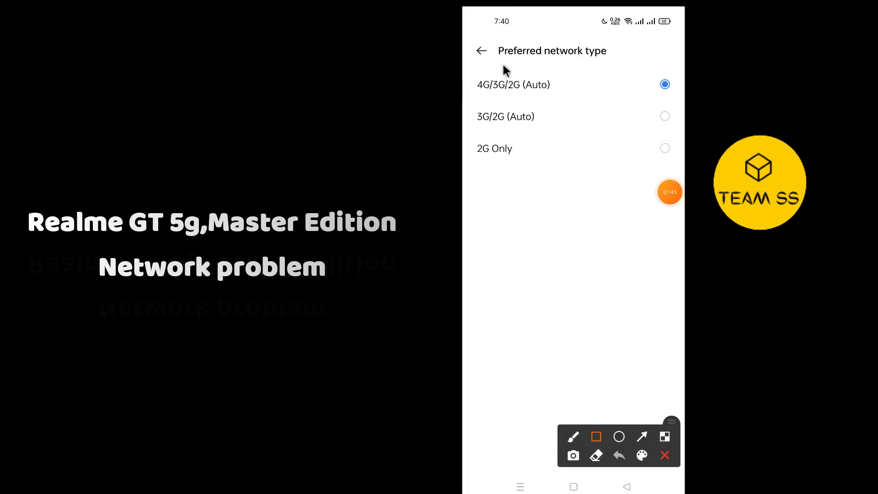